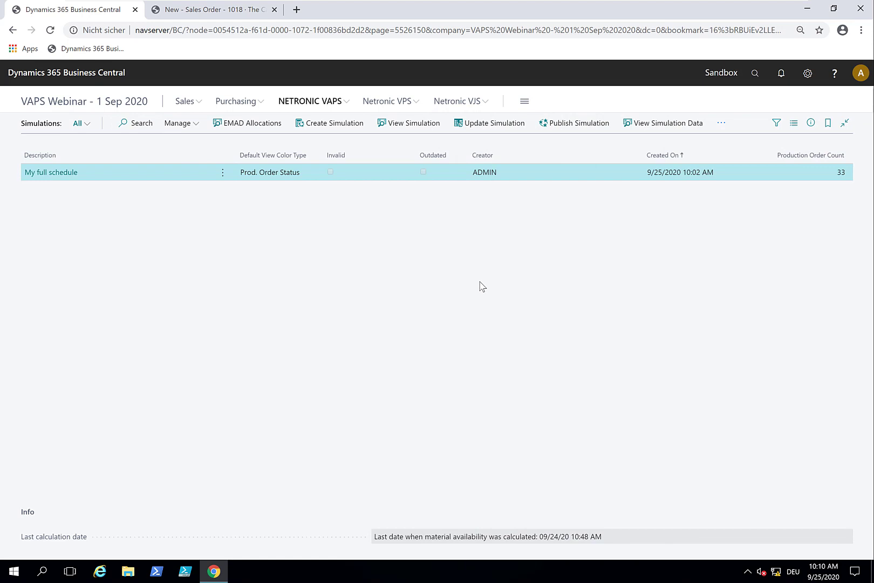
Step: View the capacity schedule of the My full schedule simulation through March 2021 and close it
click(48, 178)
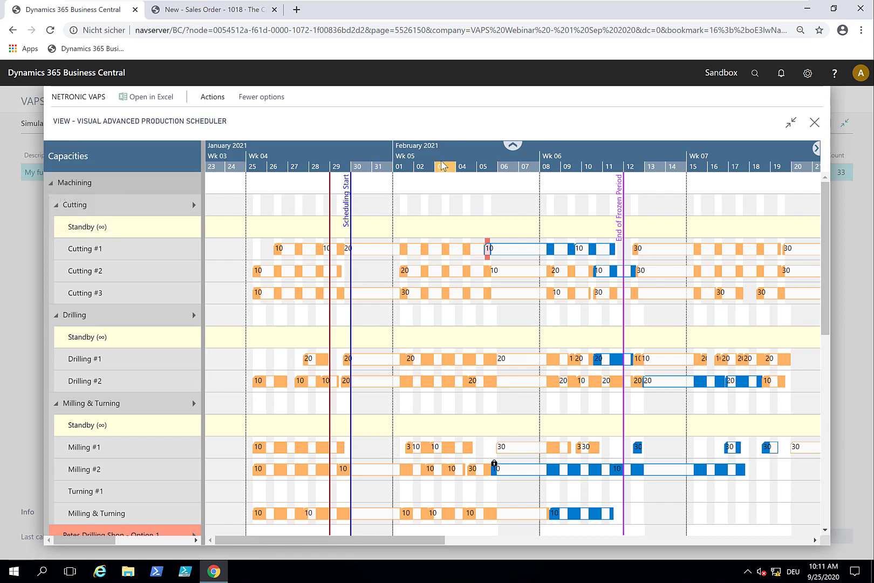
scroll(440, 171, down, 2)
scroll(300, 213, down, 1)
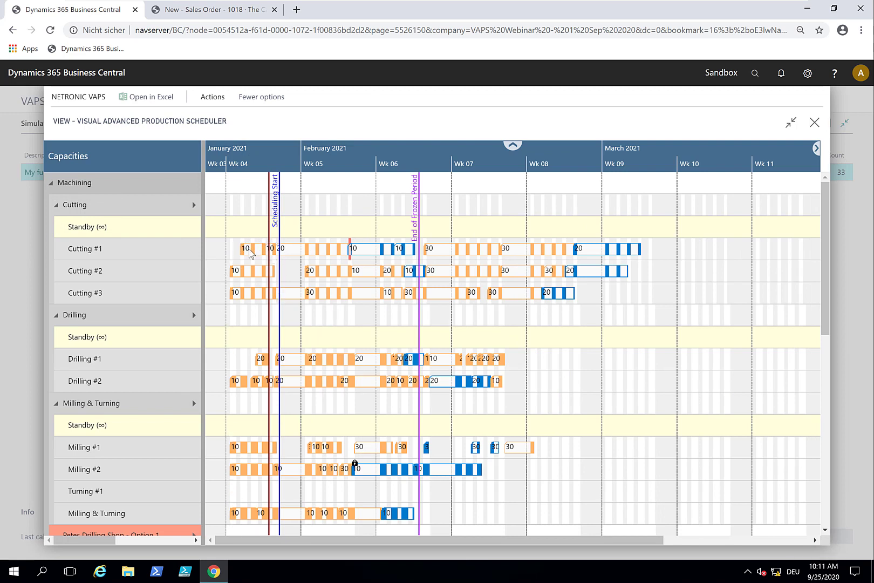
mouse_move(248, 247)
click(815, 123)
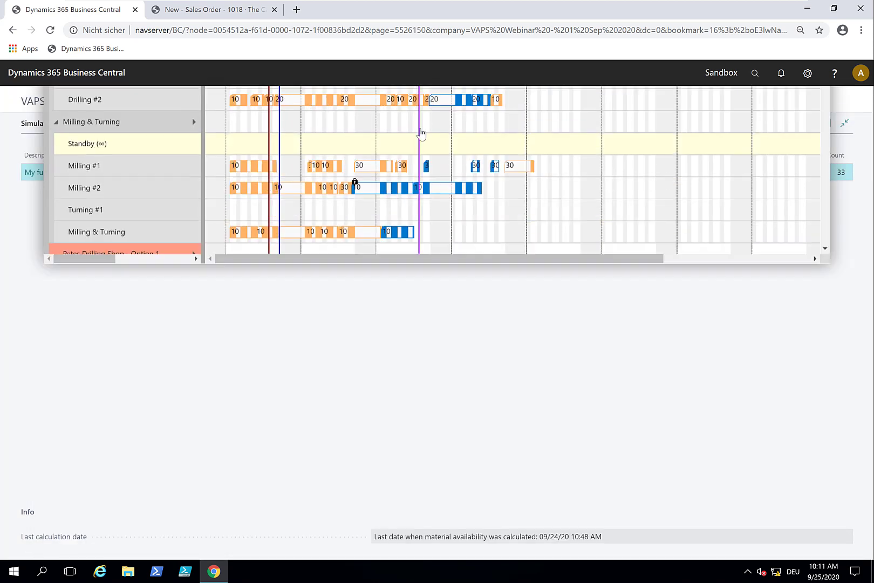
Step: Switch to The Cannon Group PLC sales order and open its sales order planning
click(213, 11)
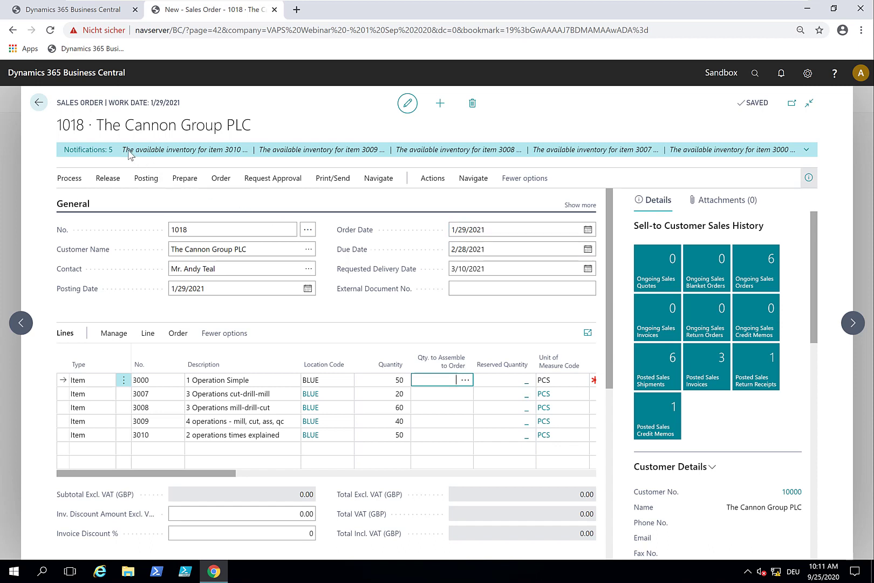
click(438, 182)
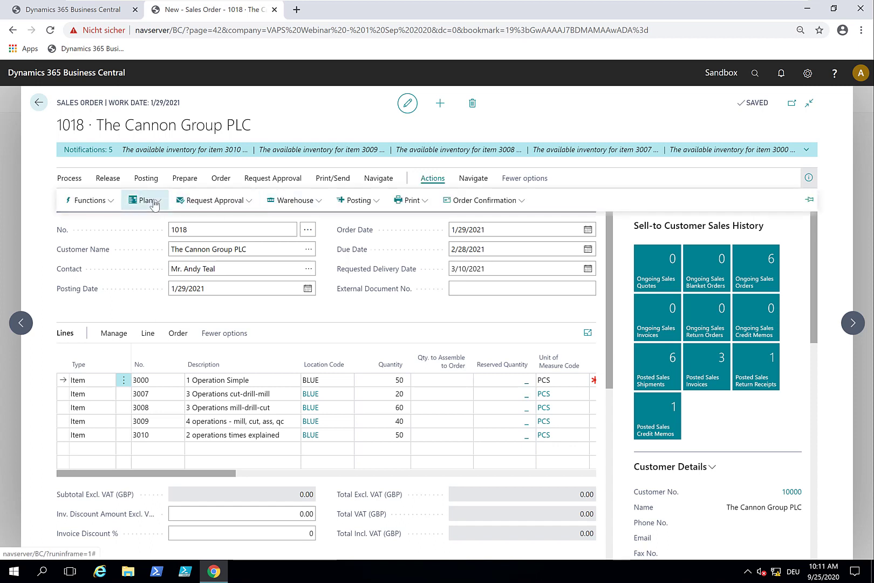
click(154, 202)
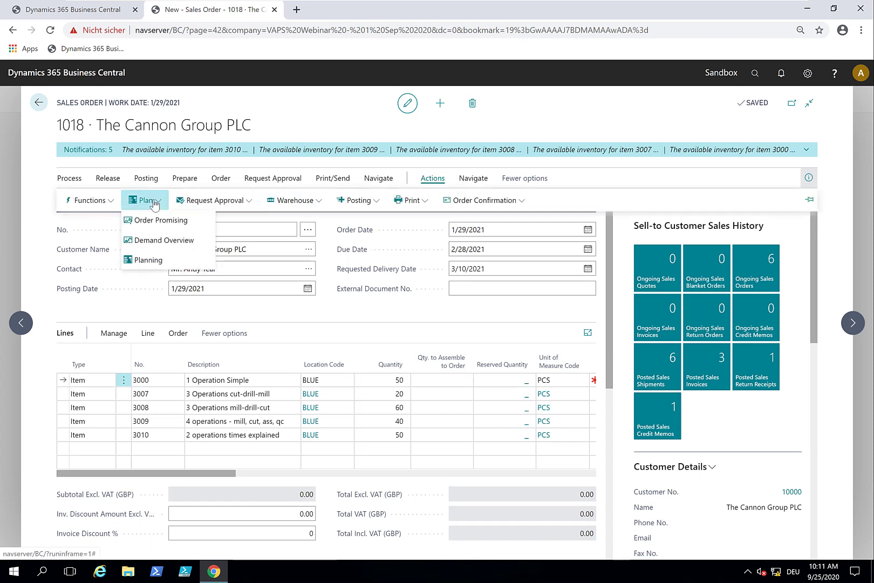
click(154, 261)
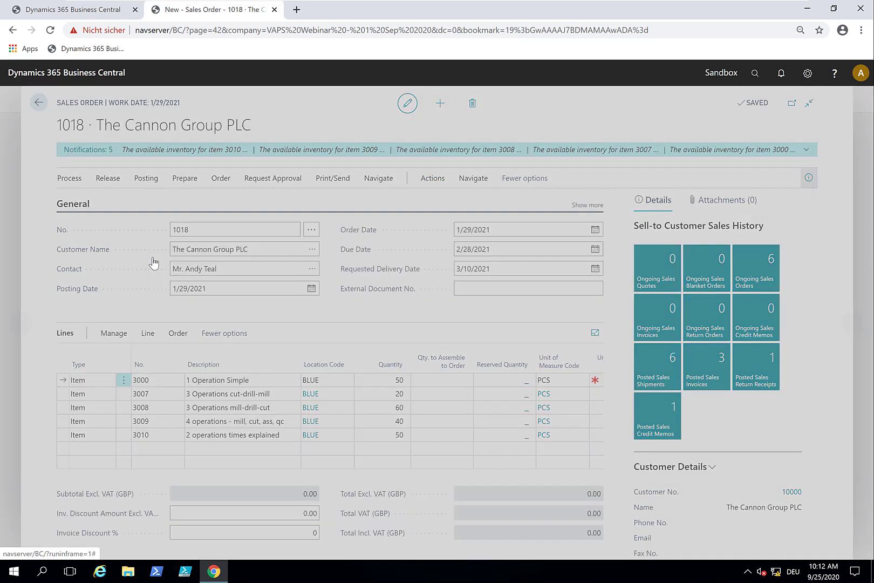
Step: Create a Firm Planned production order of type Project Order for the sales order and close the planning view
click(375, 104)
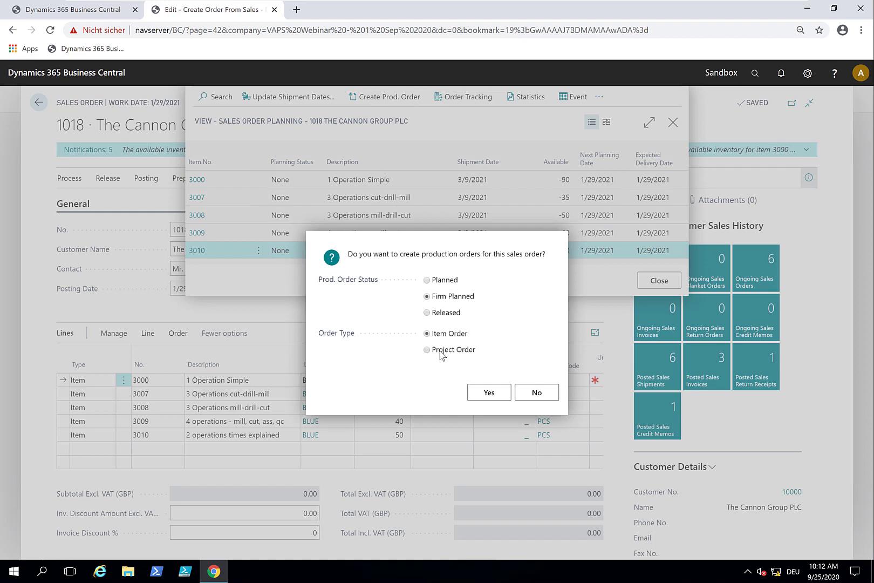
click(485, 402)
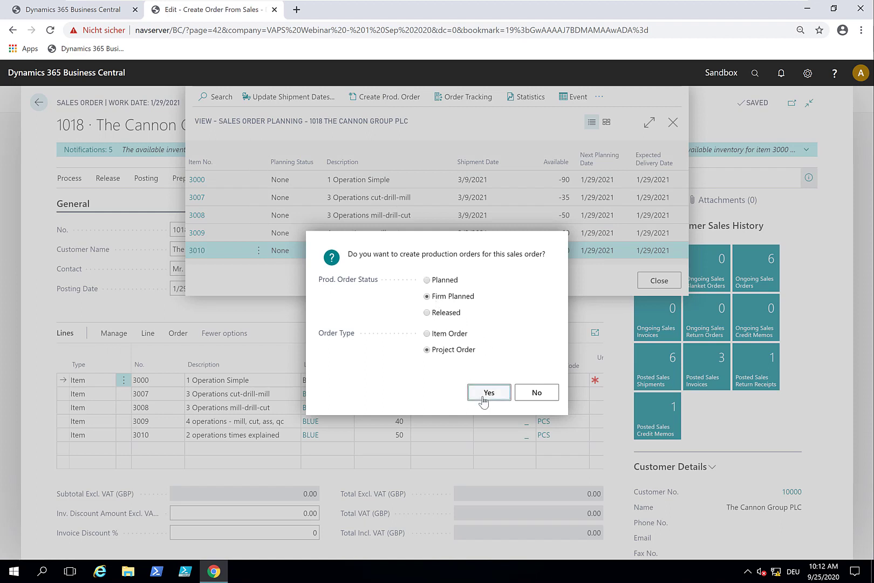
click(483, 398)
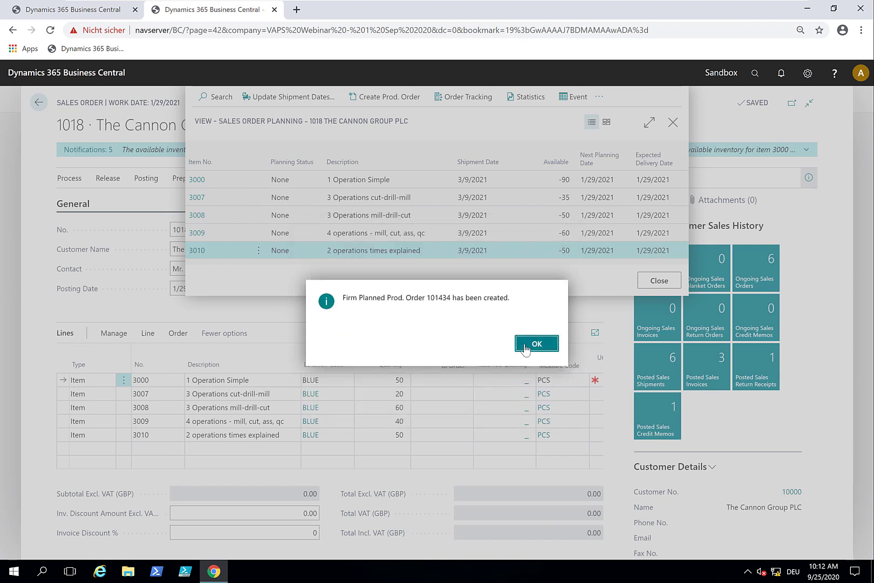
click(526, 346)
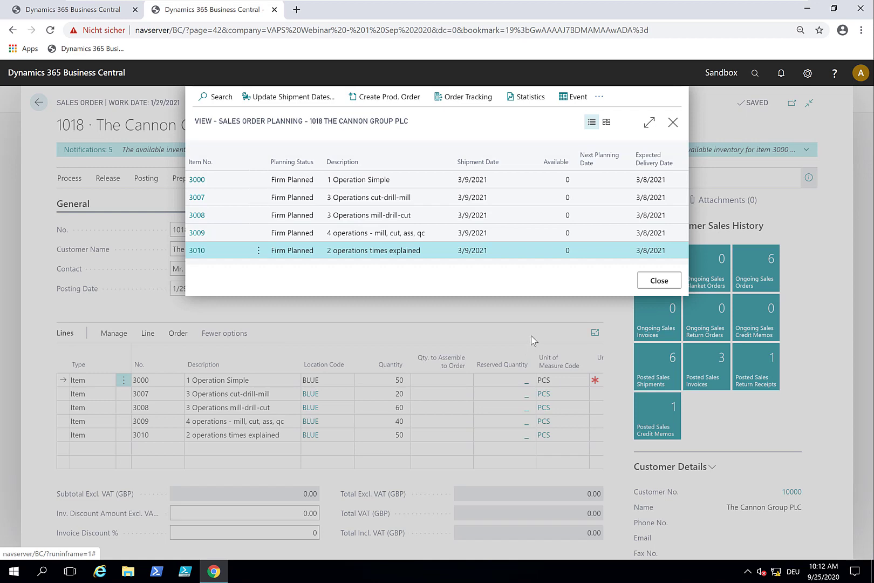
click(663, 292)
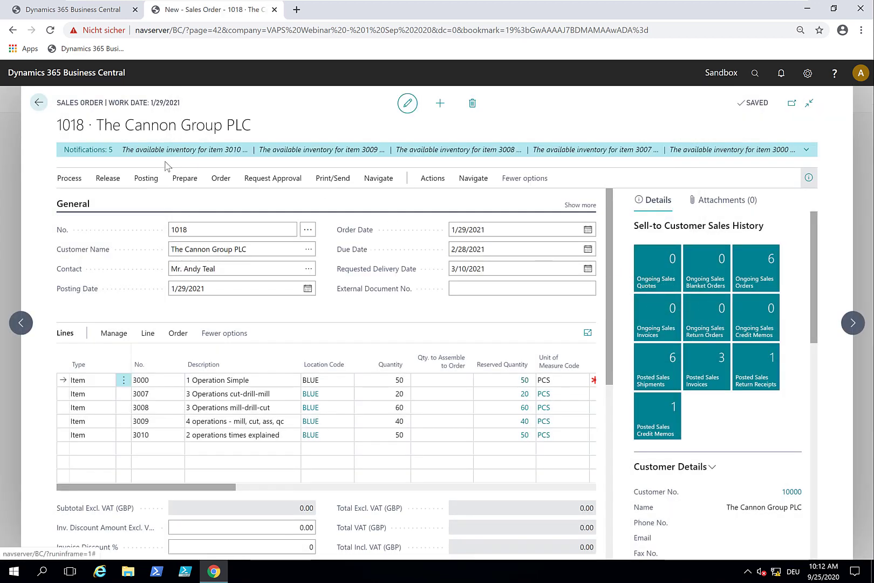
Step: Search for "firm planned" and open The Cannon Group PLC's production order from the Firm Planned Prod. Orders list
click(40, 104)
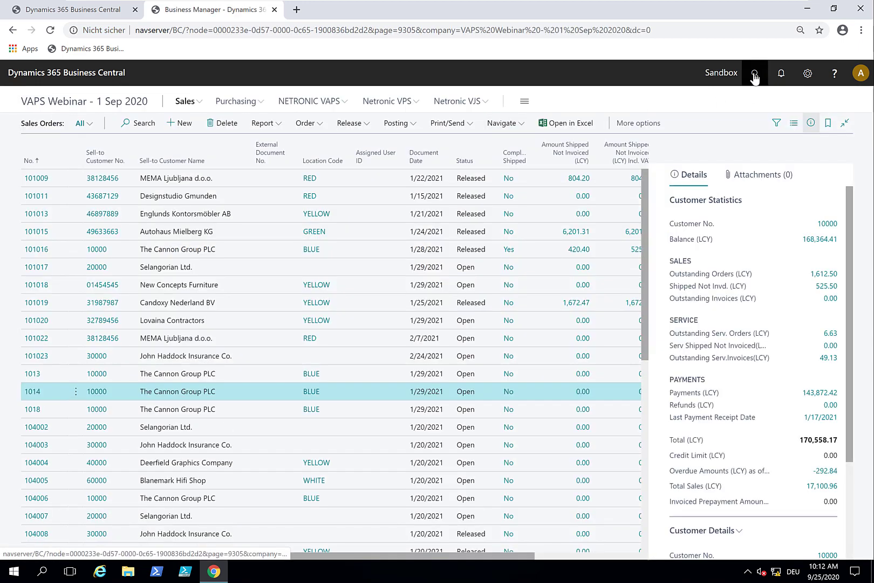
click(754, 76)
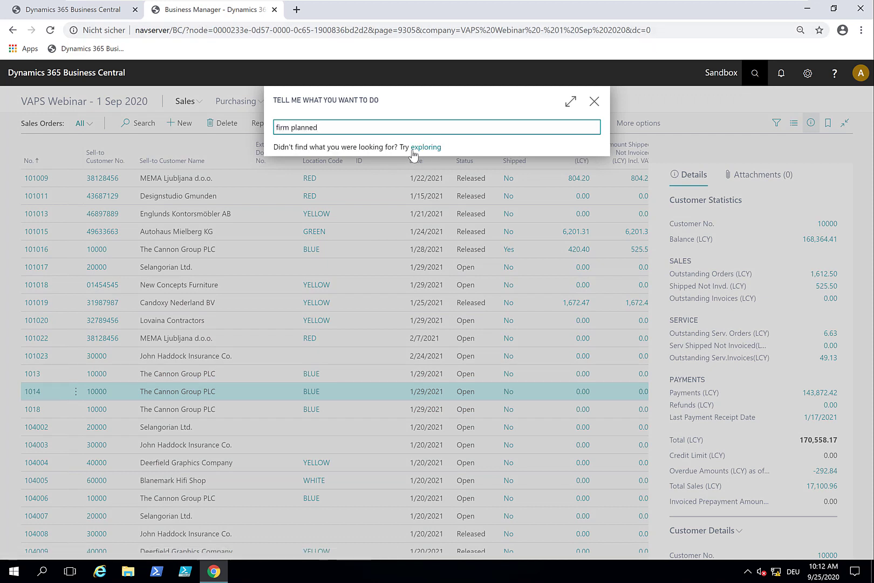
click(350, 173)
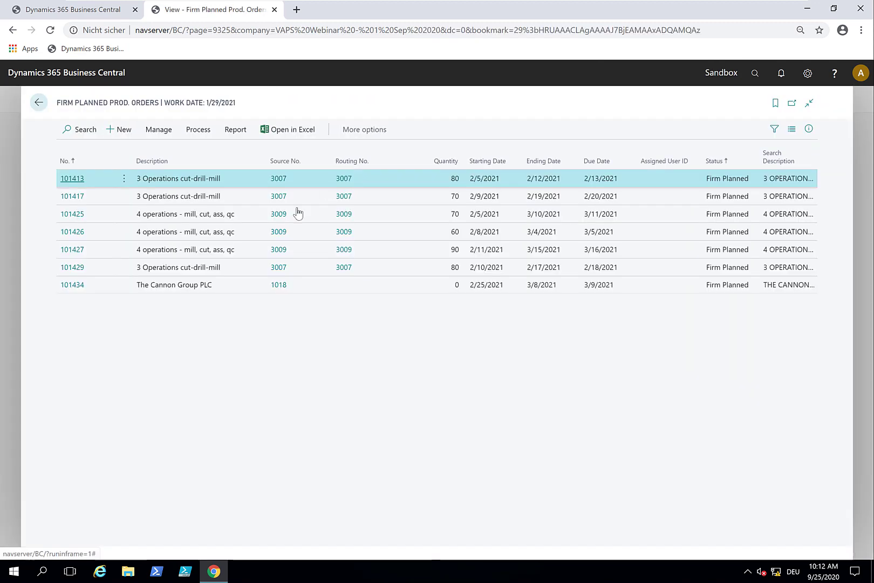
click(75, 289)
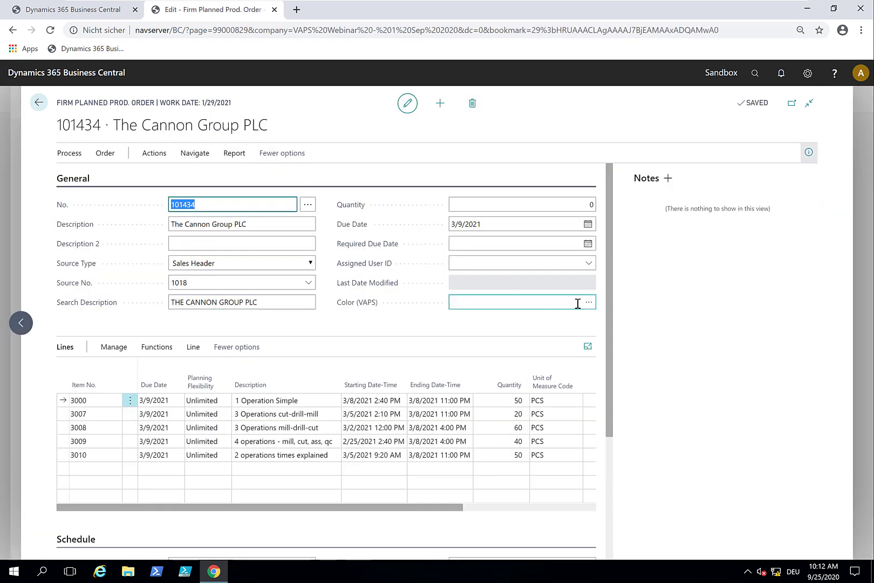
Step: Set the production order's Color (VAPS) to black, #000000, and leave the order card
click(590, 304)
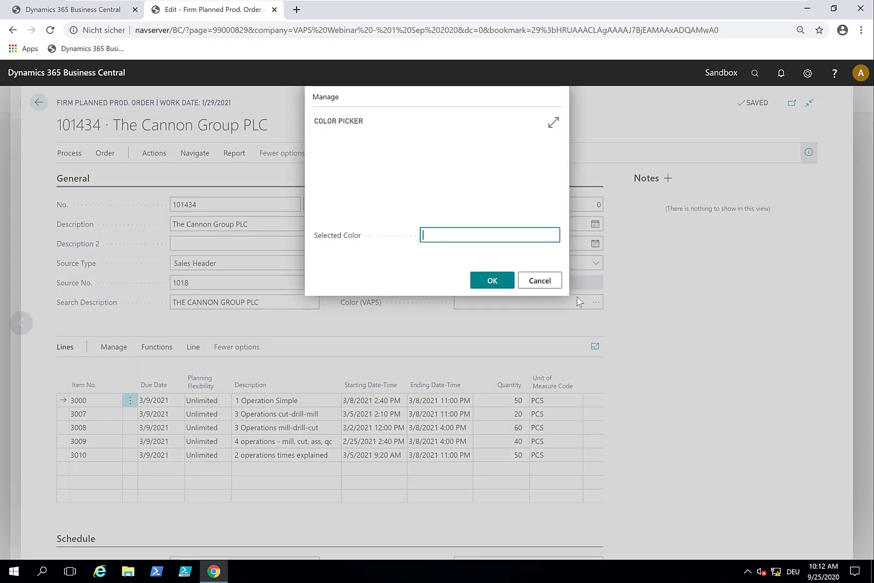
mouse_move(406, 186)
mouse_down()
mouse_move(345, 156)
mouse_move(344, 214)
mouse_up()
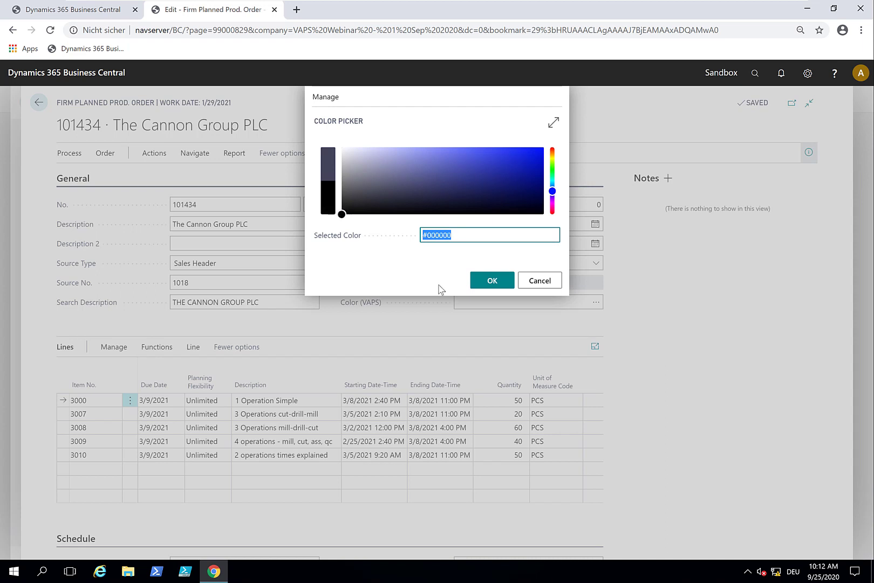
click(478, 281)
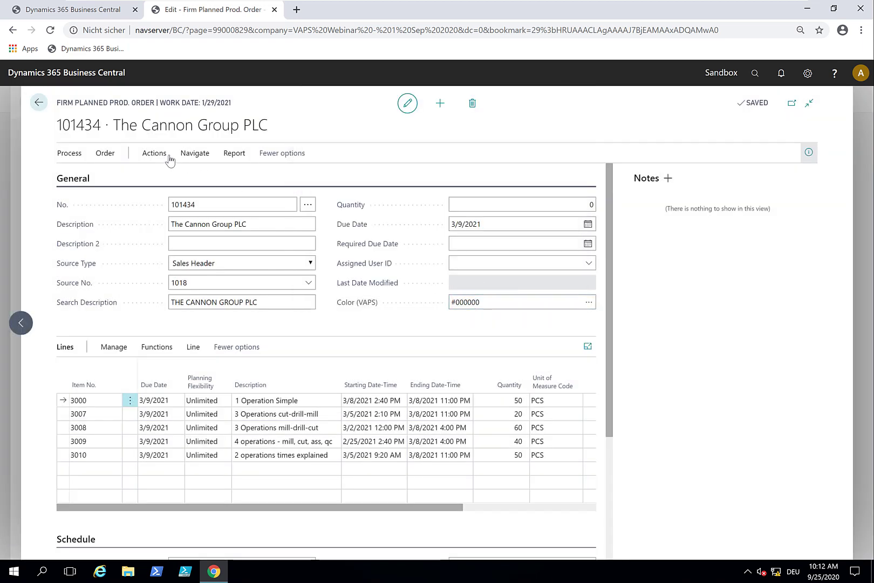
click(40, 104)
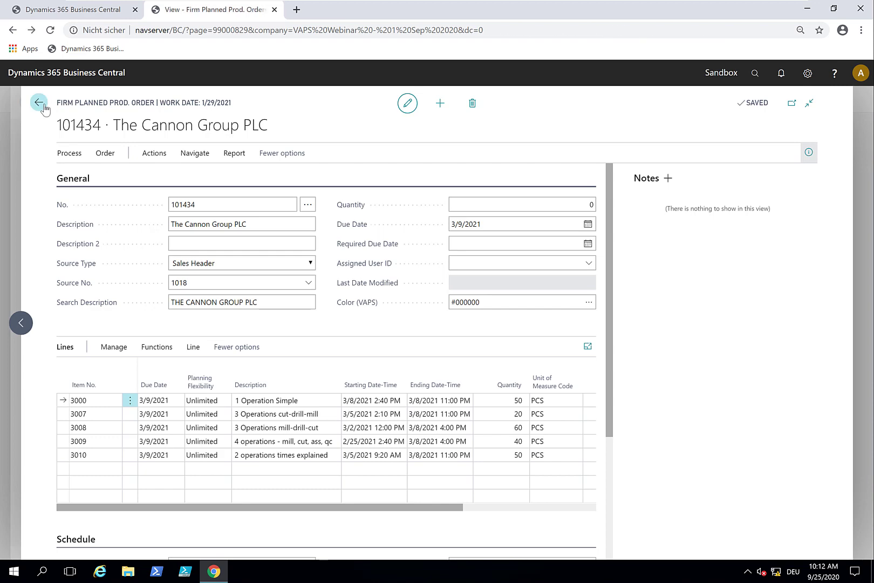
Step: Create a simulation with minimum status Planned, relative dates from -5D to 10W, and Production Order View as default color type
click(62, 8)
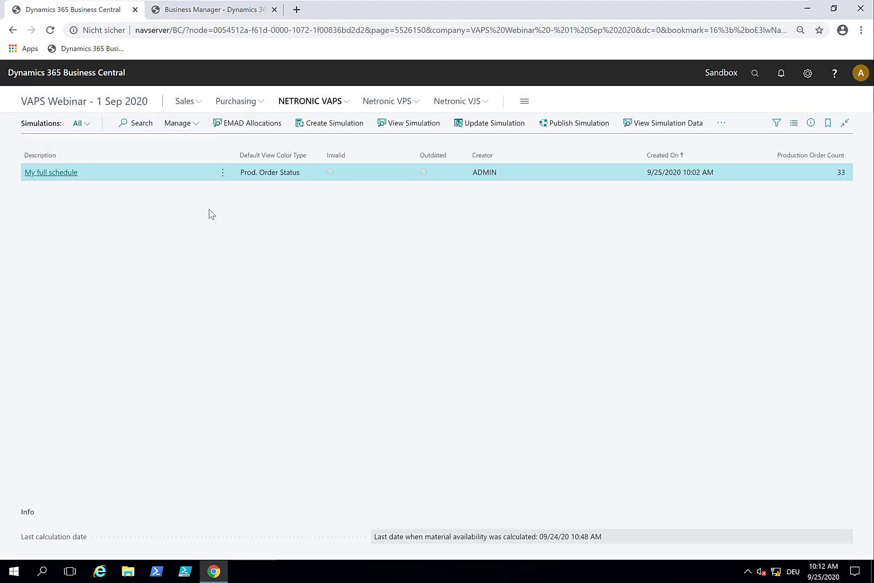
click(319, 124)
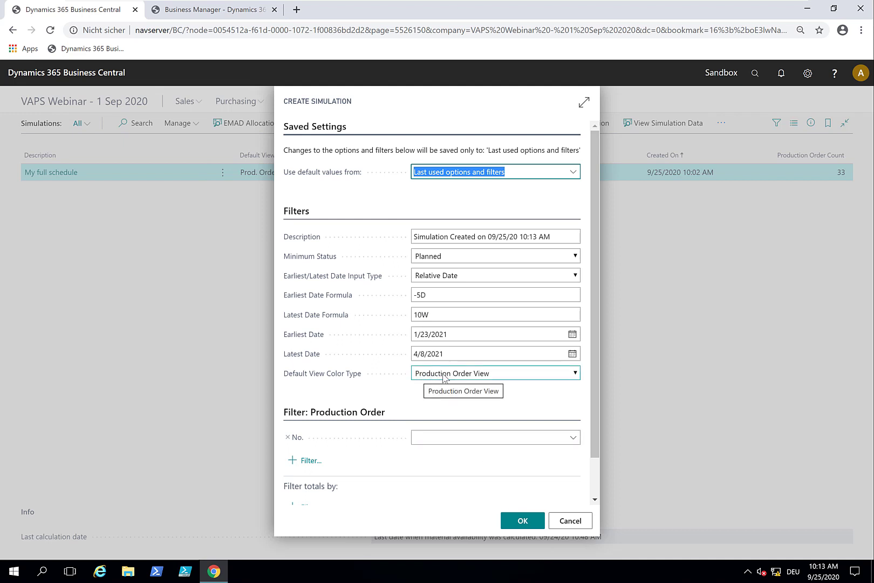
click(522, 523)
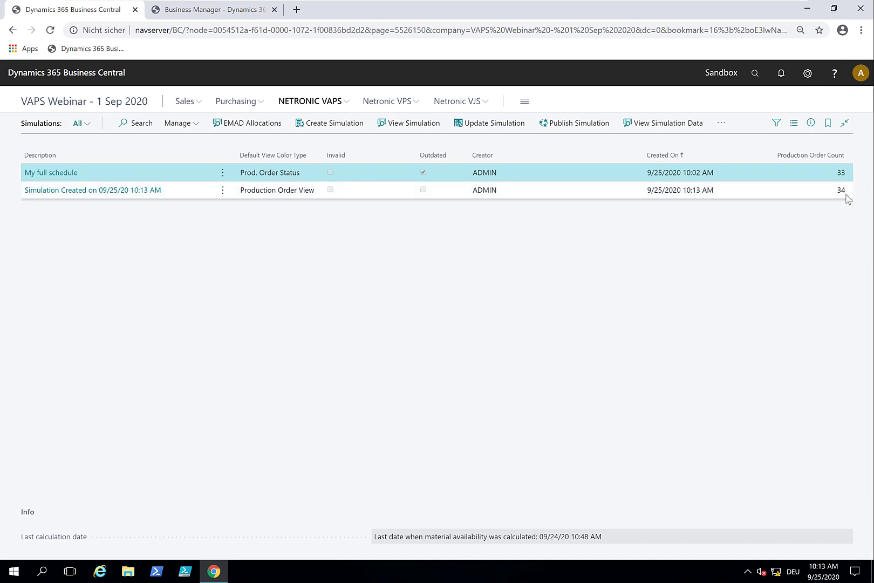
Step: Open the newly created simulation and schedule all standby operations using Add All incl. Alternate MC
click(80, 191)
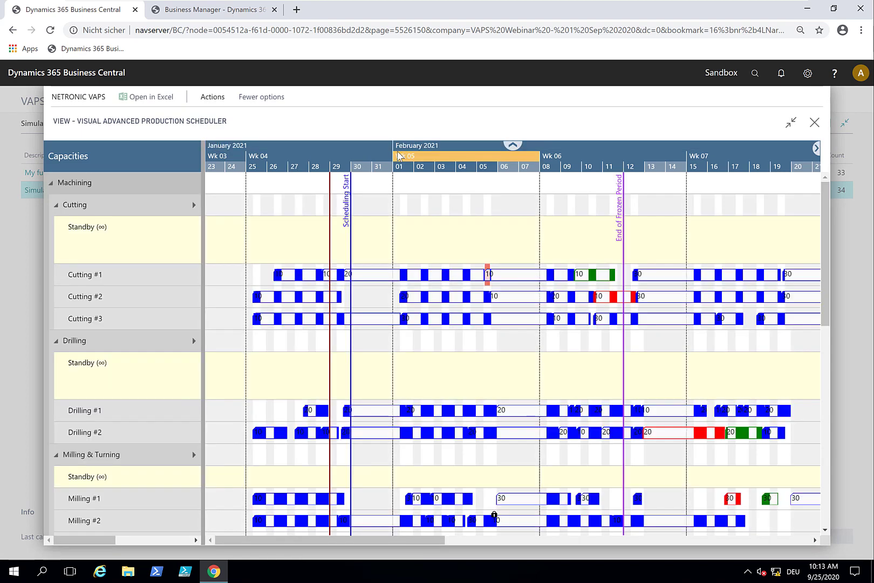
scroll(400, 157, down, 2)
scroll(397, 156, down, 1)
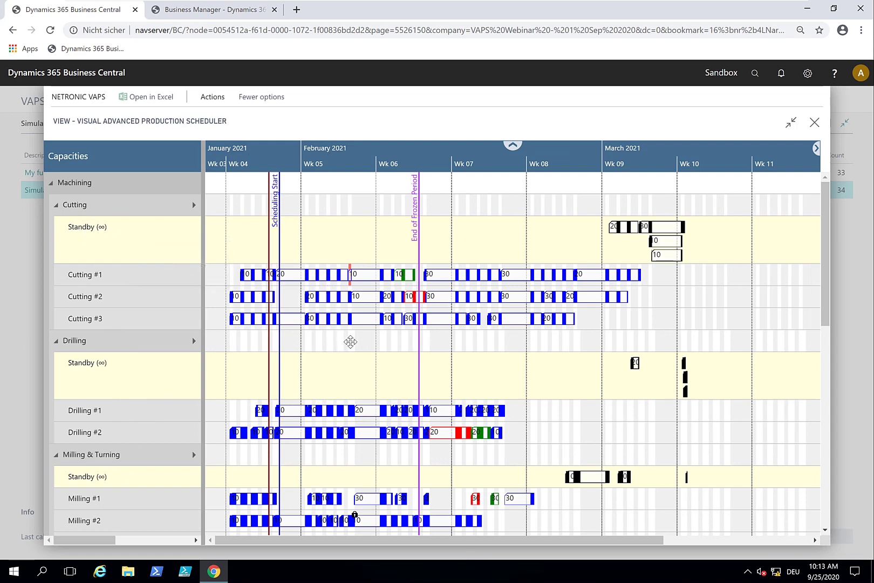
scroll(352, 345, down, 1)
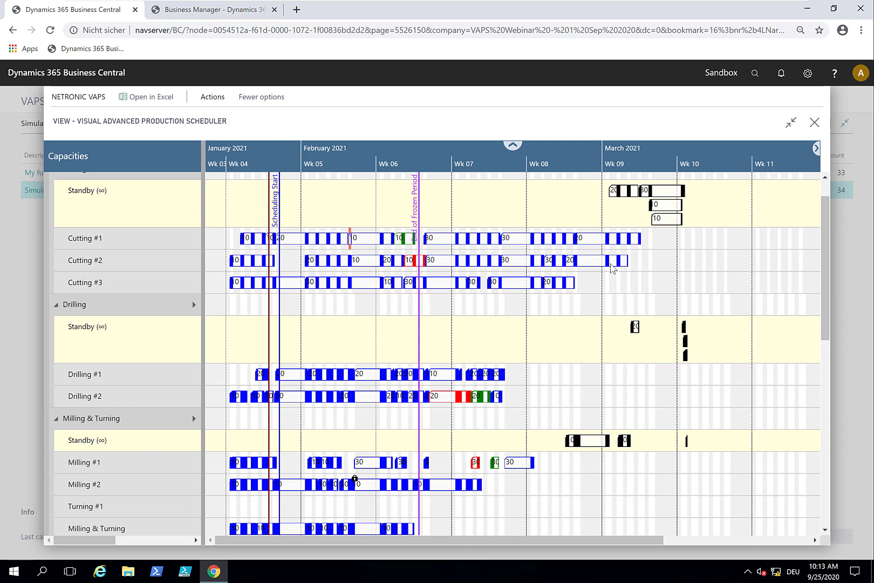
mouse_move(611, 267)
click(212, 97)
click(125, 120)
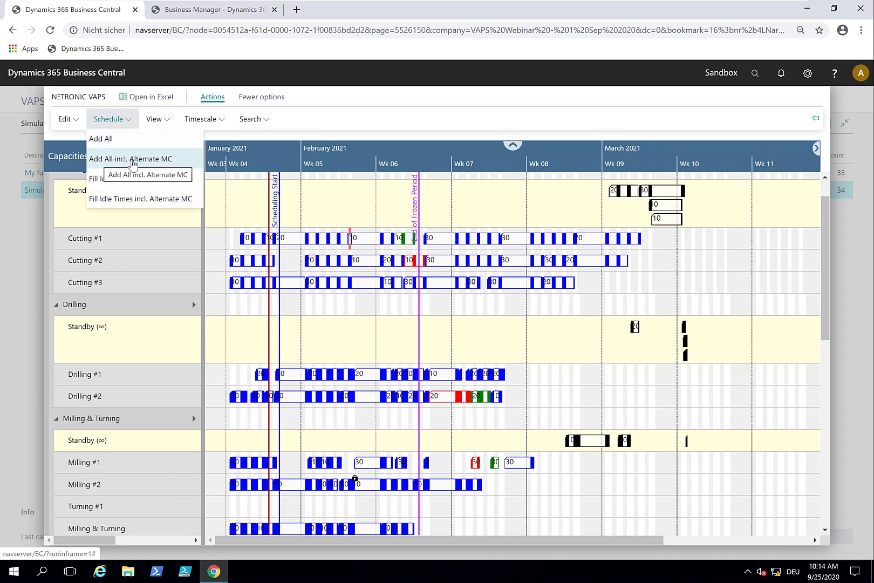
click(99, 160)
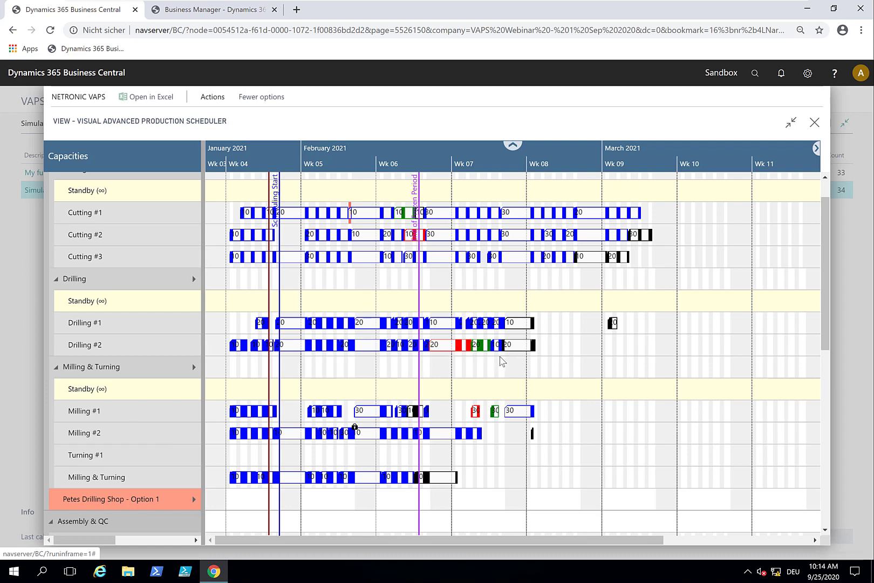
Step: Show the black operation 20 on Drilling #2 in the Sales Order View and examine its order's lines against their delivery dates
right_click(511, 346)
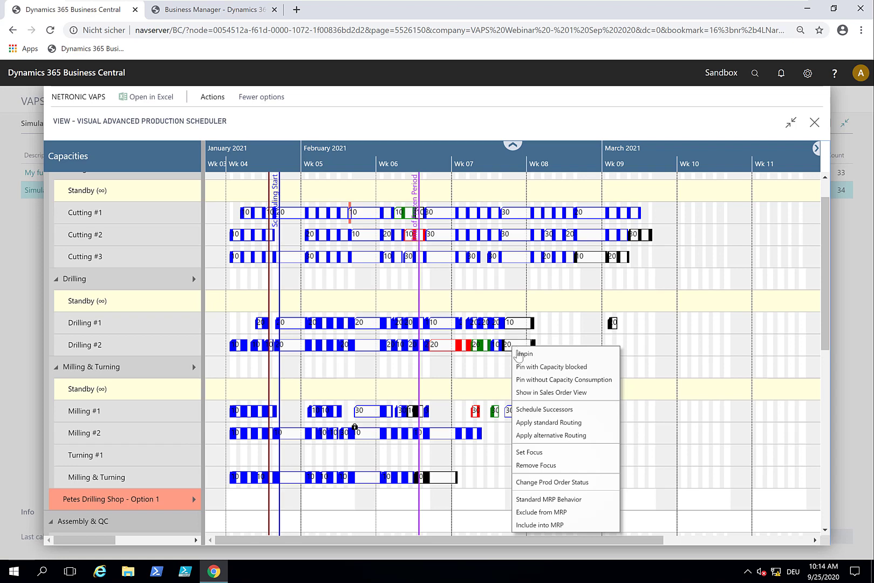
click(547, 393)
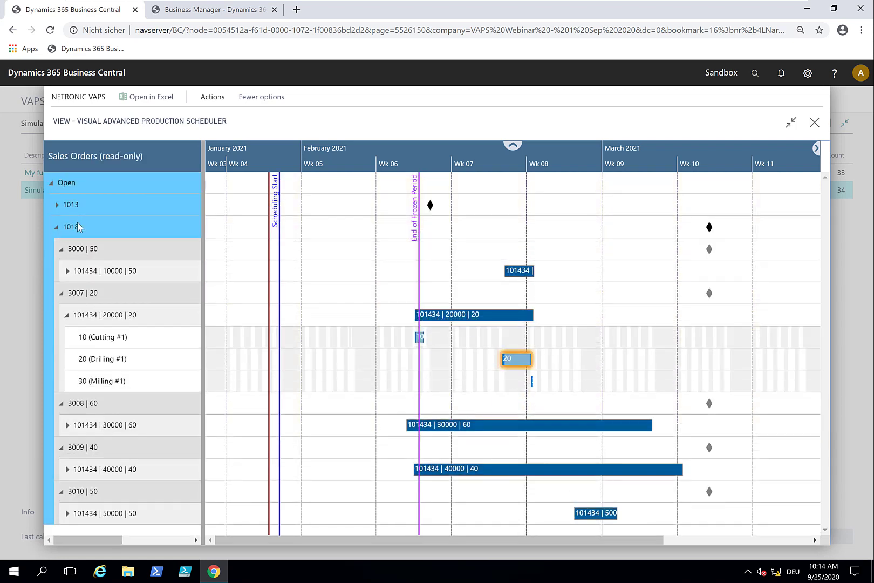
mouse_move(74, 229)
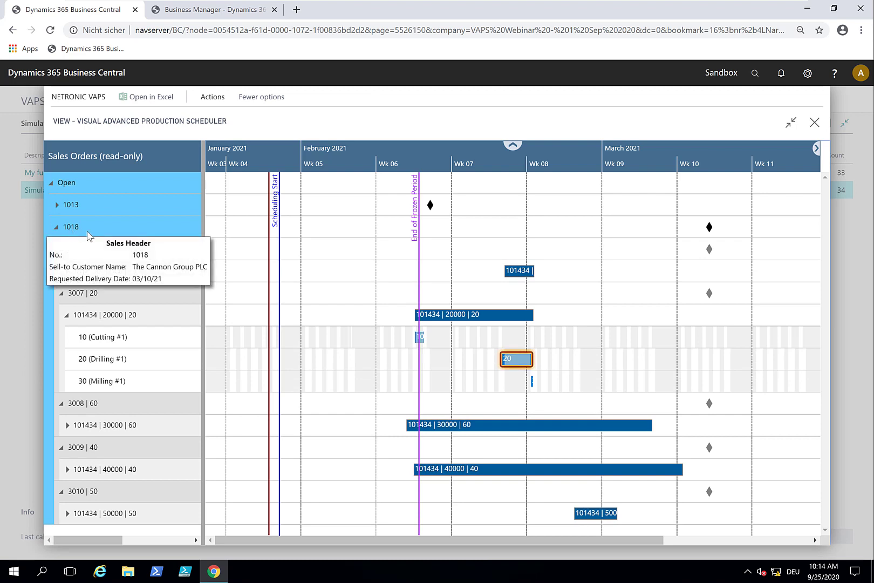
mouse_move(75, 256)
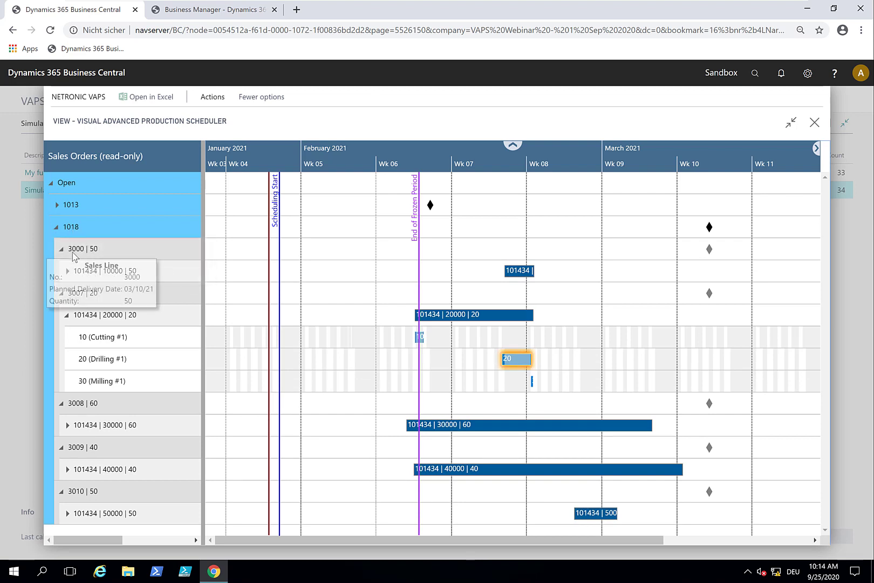
scroll(537, 162, up, 1)
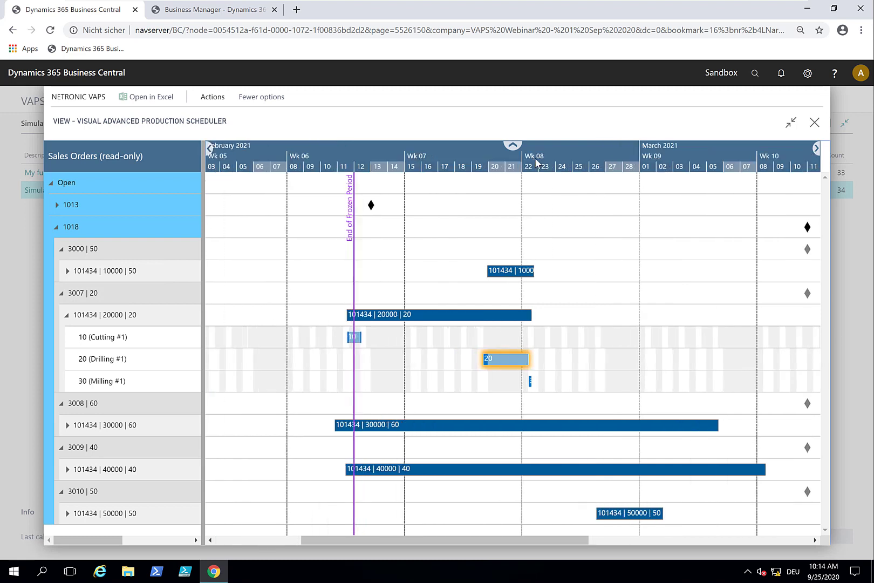
scroll(537, 162, up, 2)
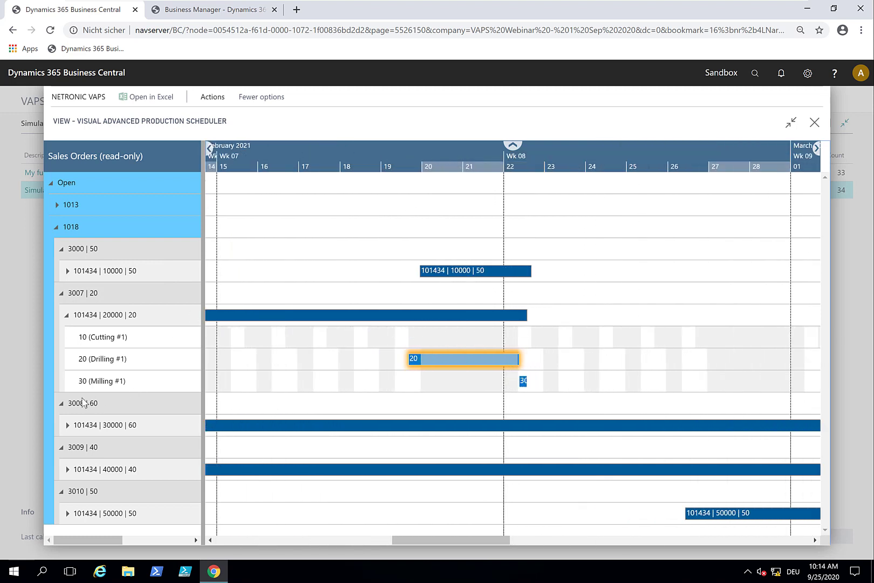
mouse_move(70, 297)
scroll(510, 169, down, 2)
scroll(511, 168, down, 1)
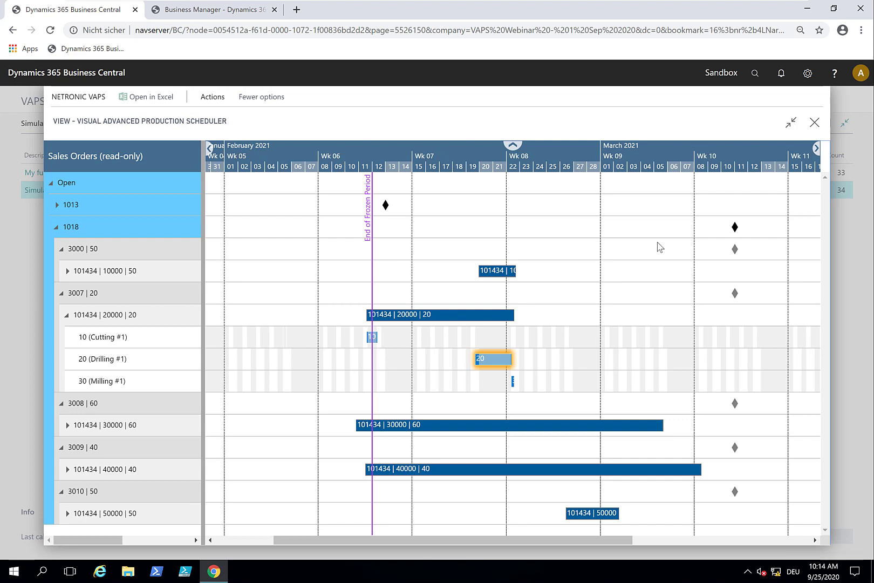
Step: Expand the production order line for item 3008 and locate its operation 10 on Milling #1 in the Capacities view
click(67, 427)
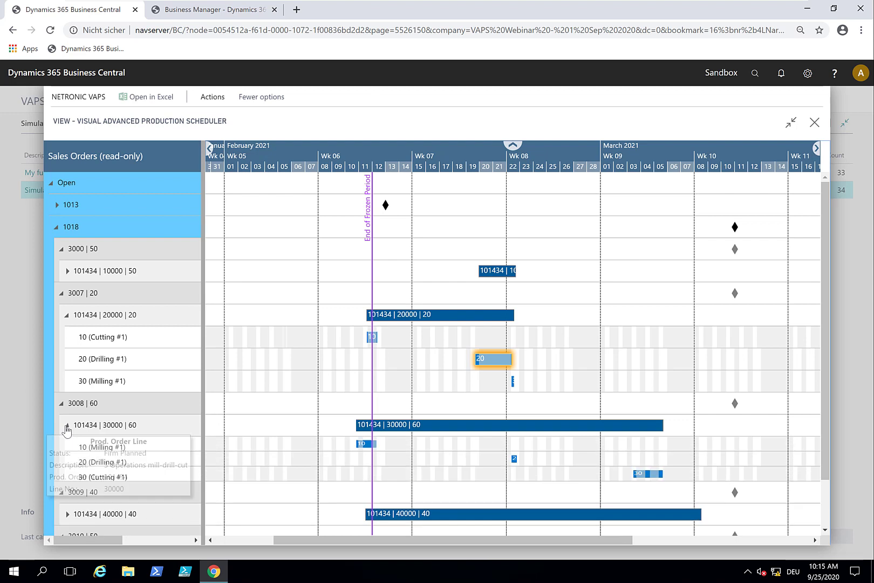
click(367, 455)
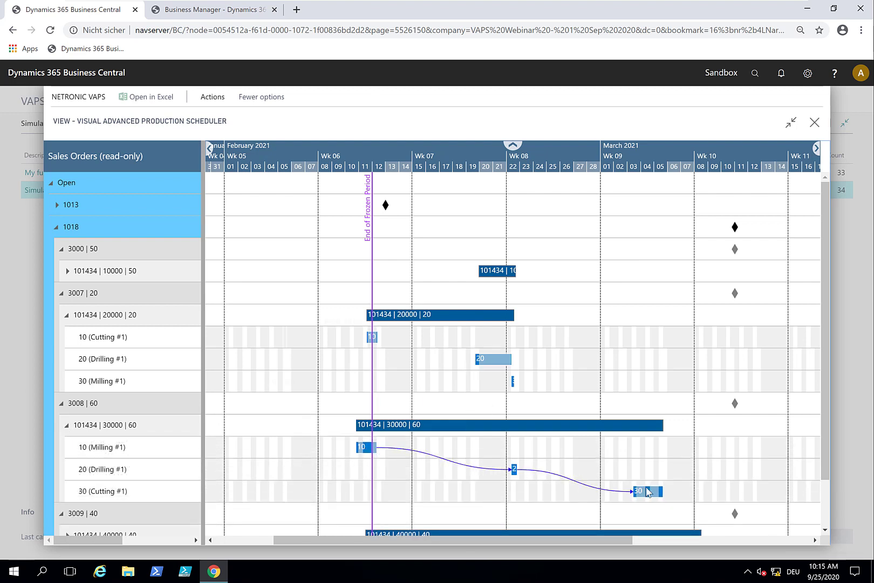
mouse_move(373, 452)
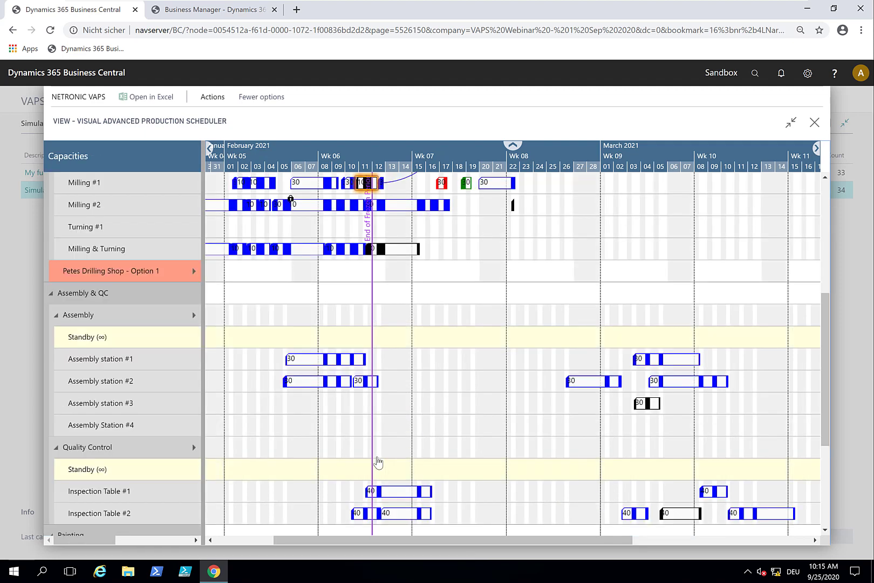
scroll(403, 415, up, 3)
scroll(403, 416, up, 2)
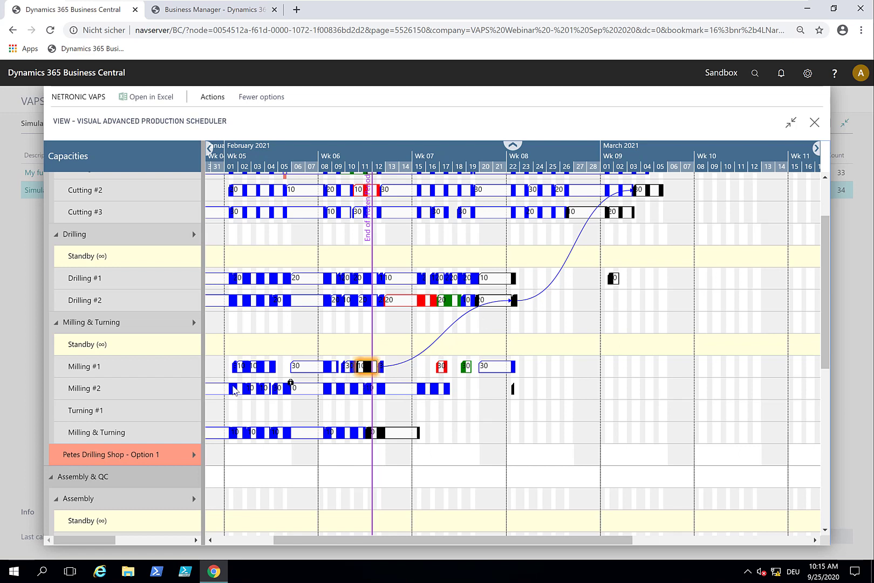
mouse_move(368, 369)
scroll(286, 386, up, 1)
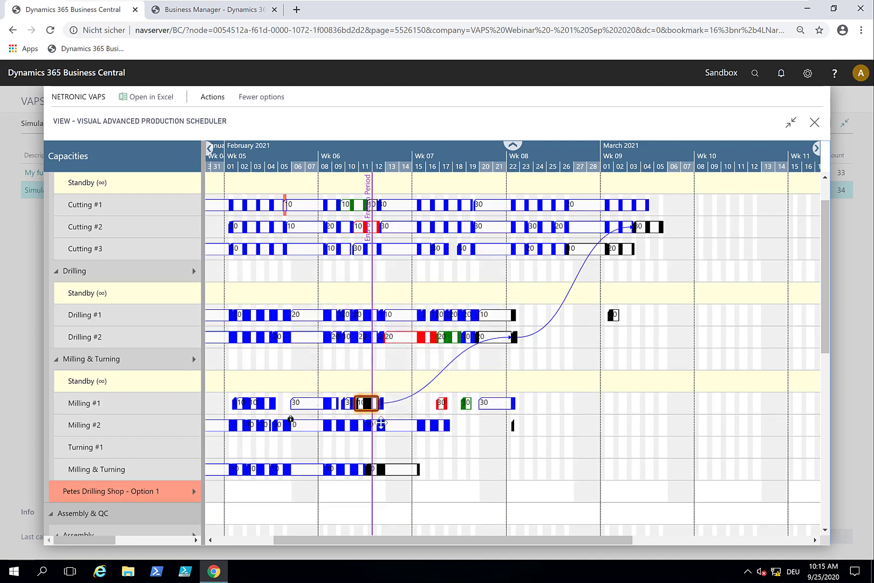
Step: Schedule the successors of the black operation 10 on Milling #1
right_click(367, 403)
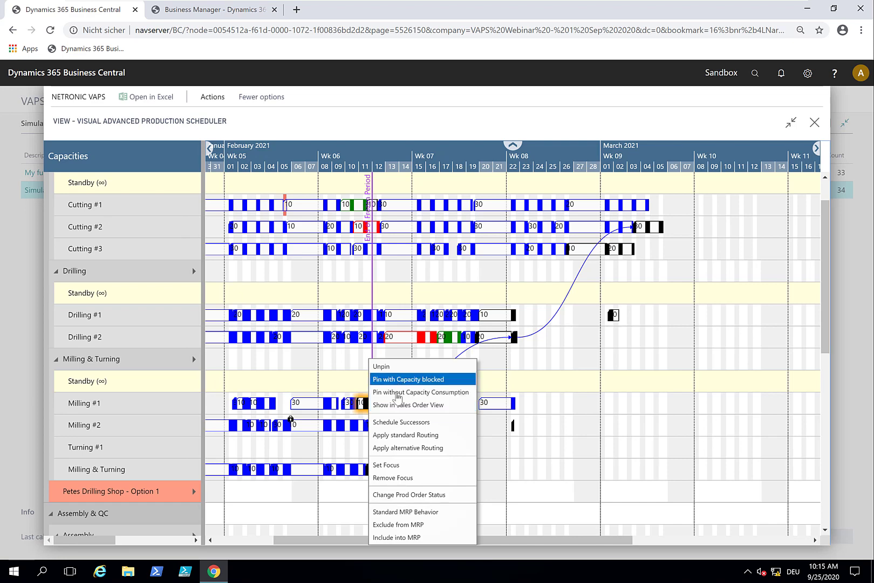
click(402, 423)
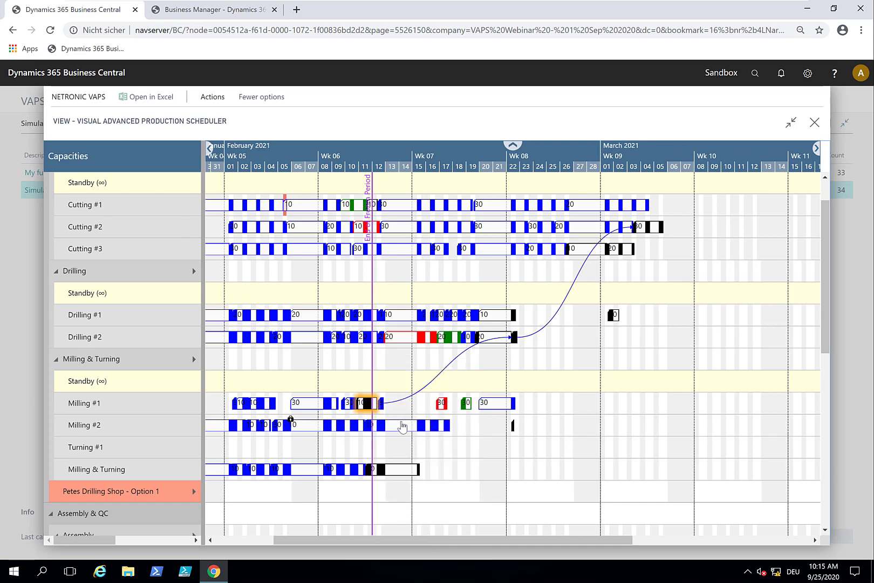
mouse_move(402, 427)
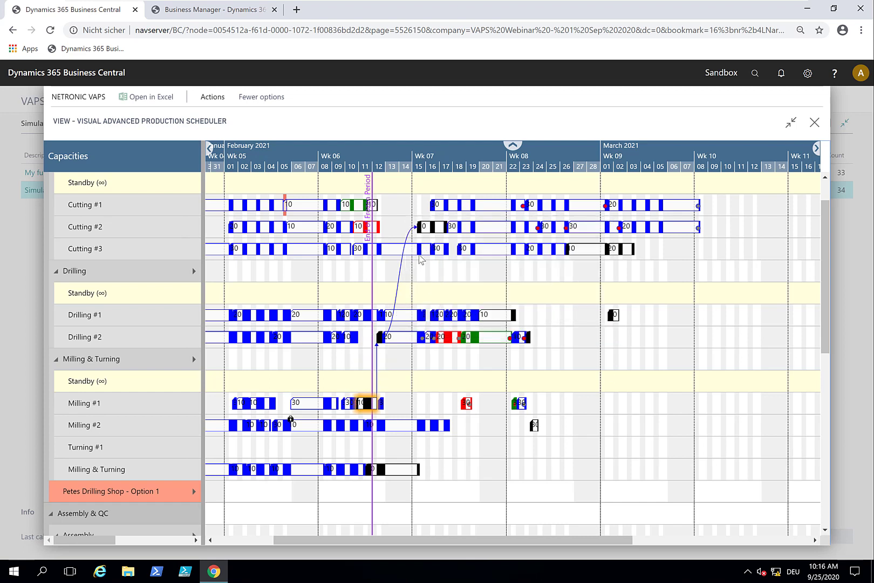
Step: Switch the schedule's color mode to Progress View
click(213, 97)
click(165, 124)
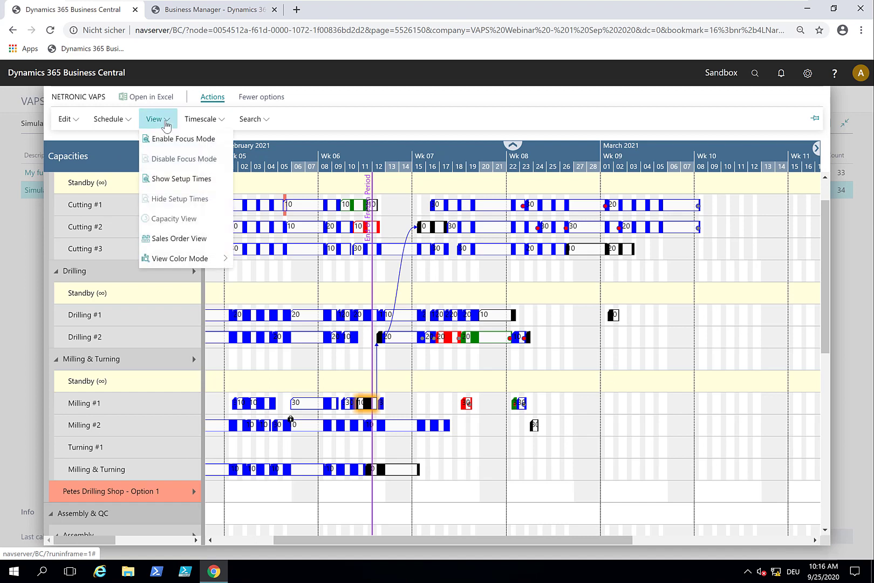
mouse_move(184, 262)
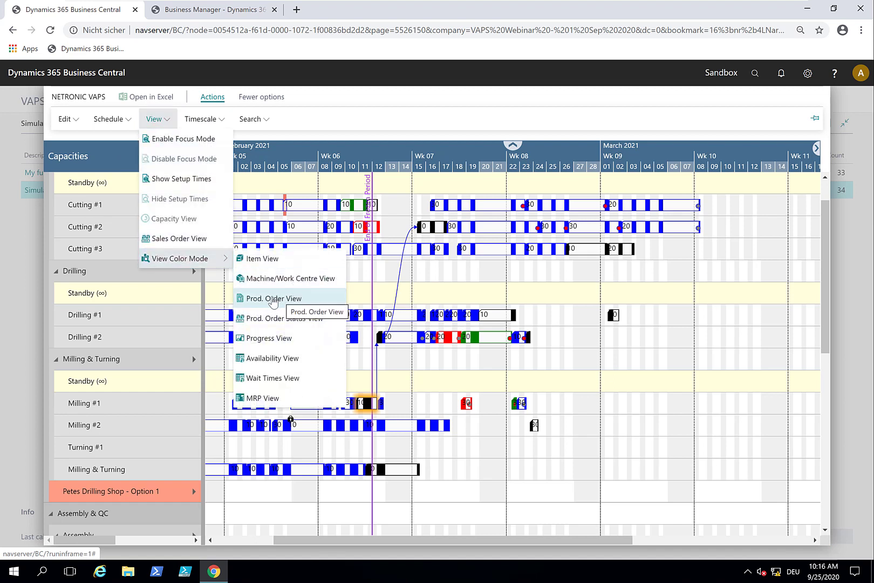
click(272, 343)
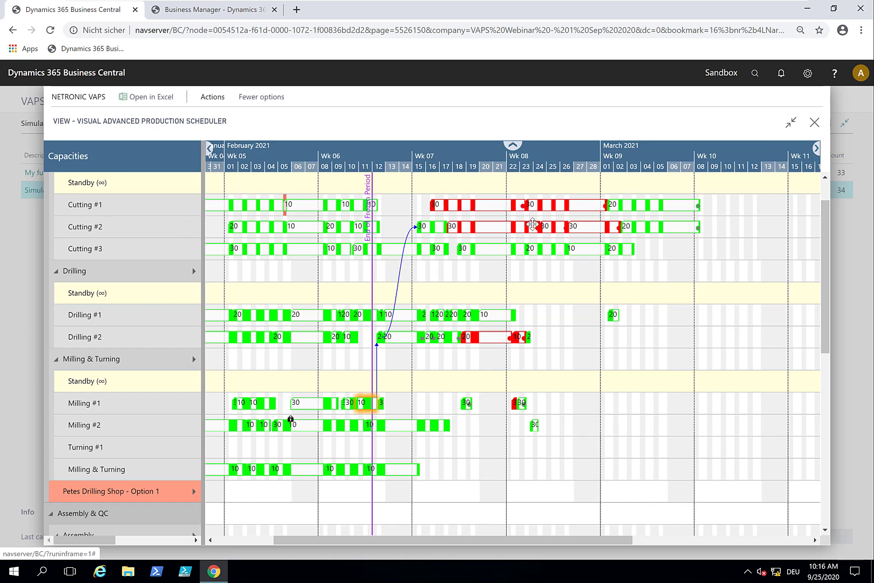
Step: Undo the successor scheduling of operation 10 on Milling #1
click(213, 99)
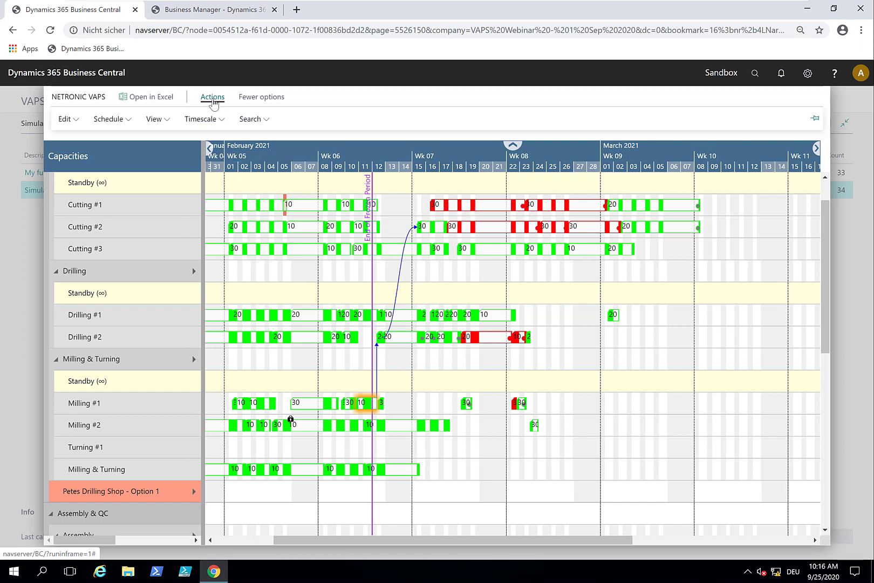
click(74, 123)
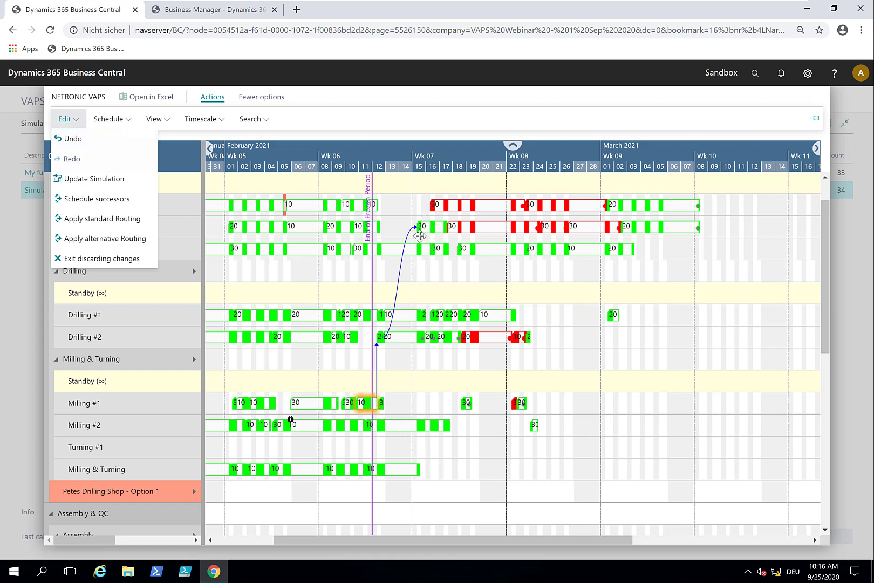
click(71, 139)
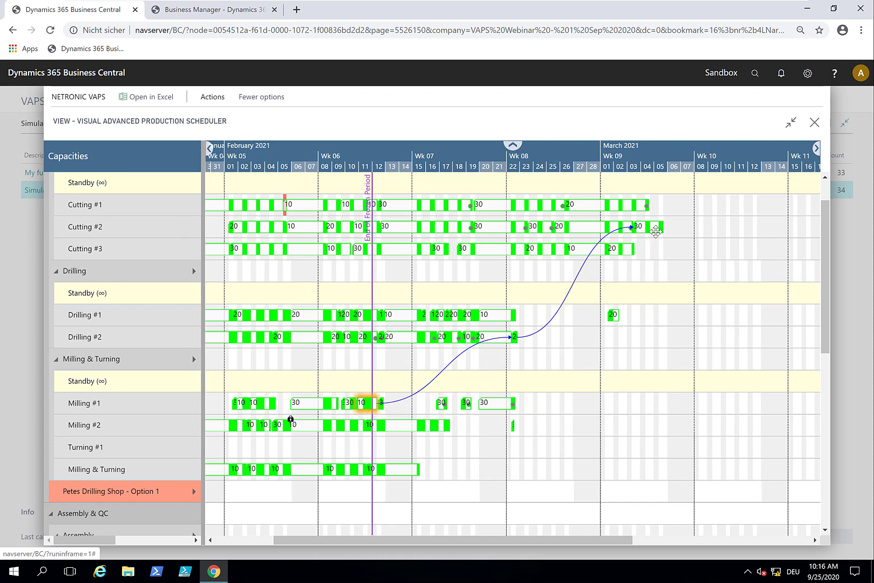
Step: Reapply Schedule Successors to the highlighted operation 10 on Milling #1
mouse_move(656, 227)
right_click(366, 402)
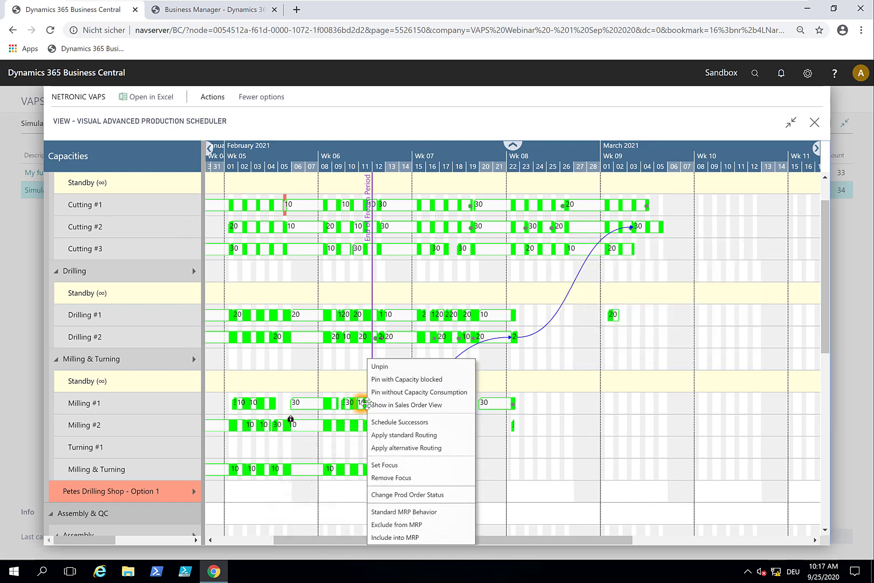
click(393, 422)
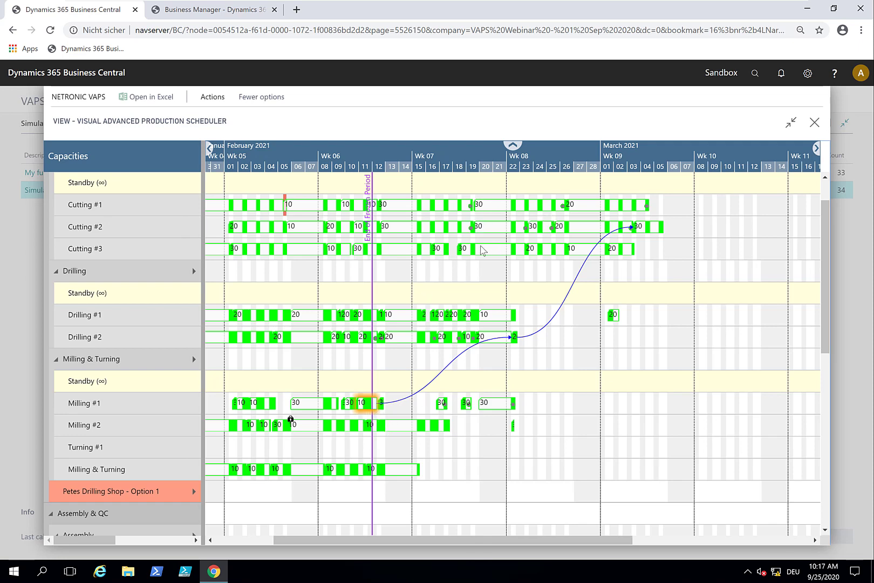
mouse_move(484, 250)
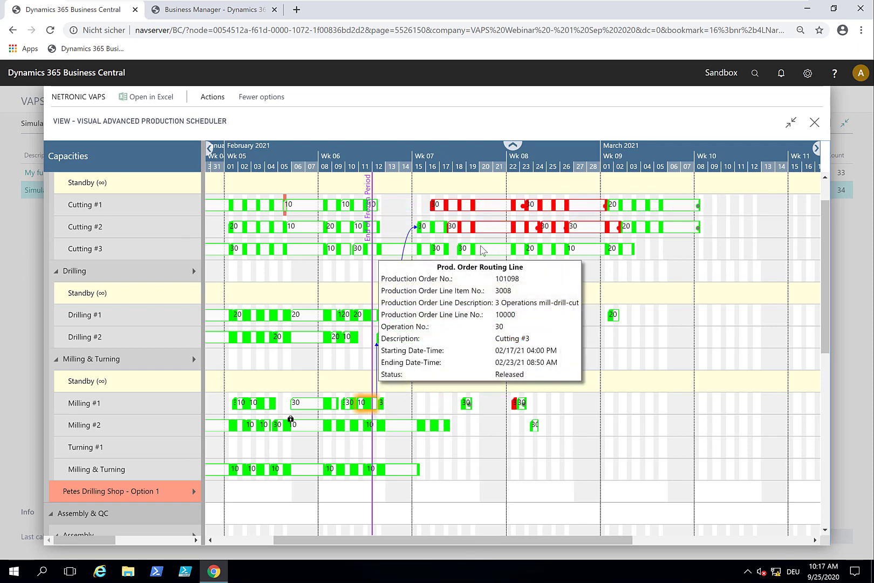